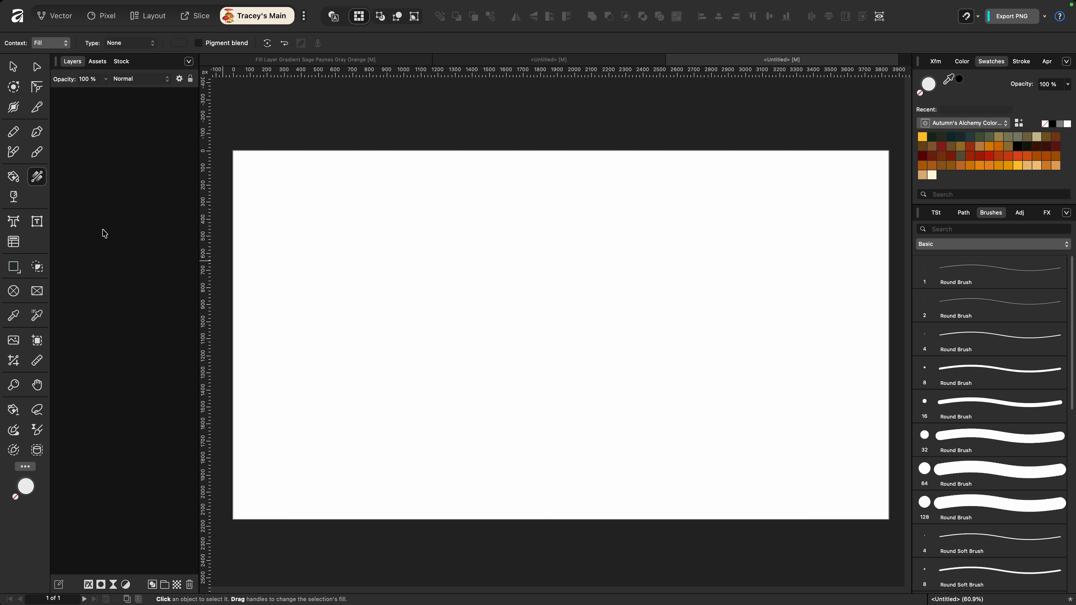
Add a new fill layer and colour it burnt orange from the Autumn's Alchemy swatches
{"action": "mouse_move", "coordinate": [271, 4]}
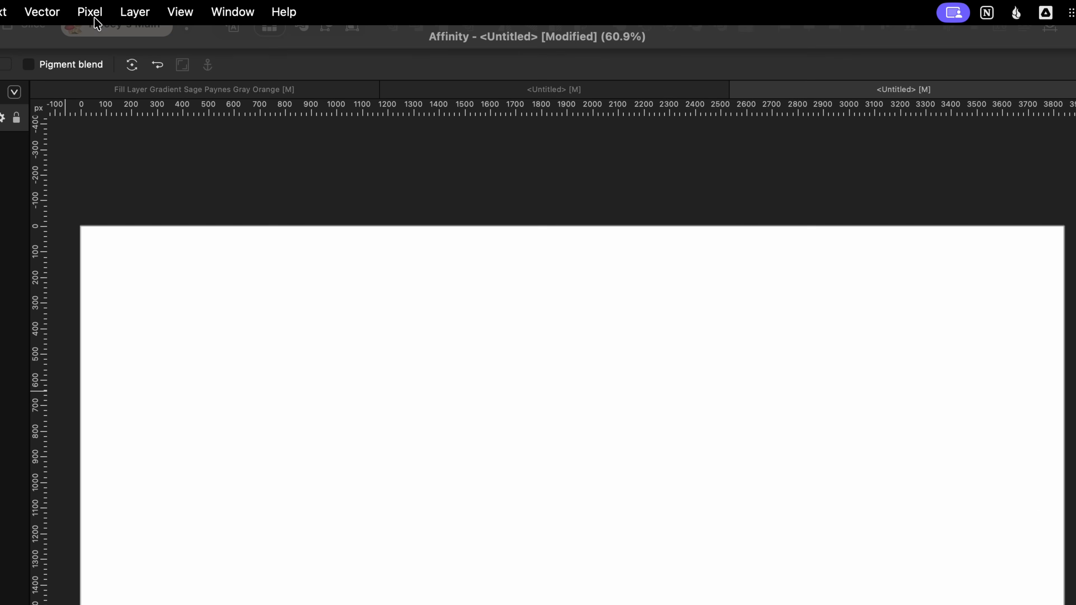
{"action": "left_click", "coordinate": [95, 18]}
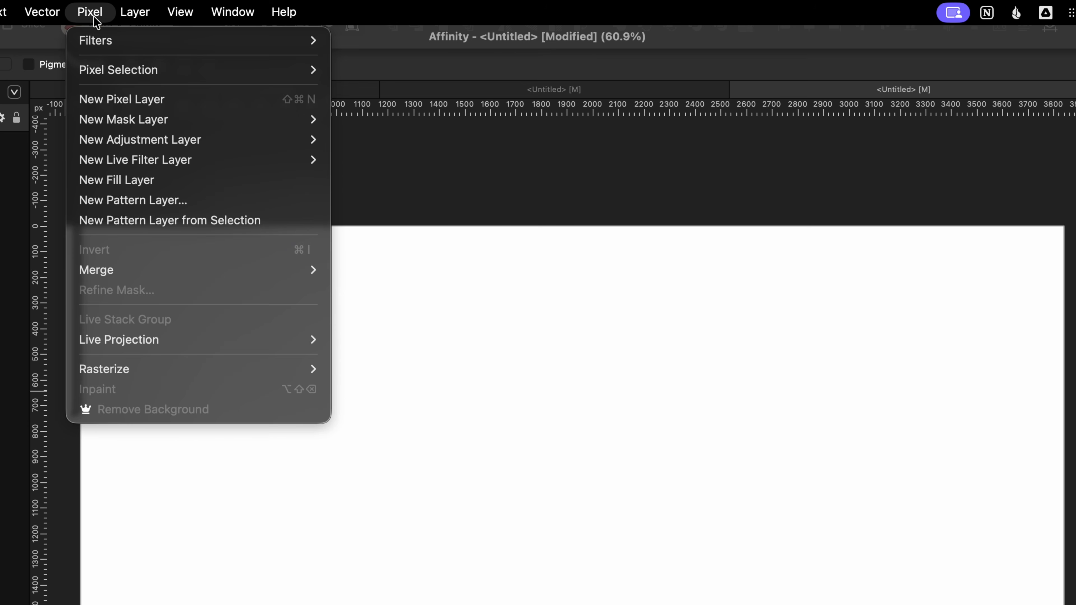
{"action": "left_click", "coordinate": [109, 181]}
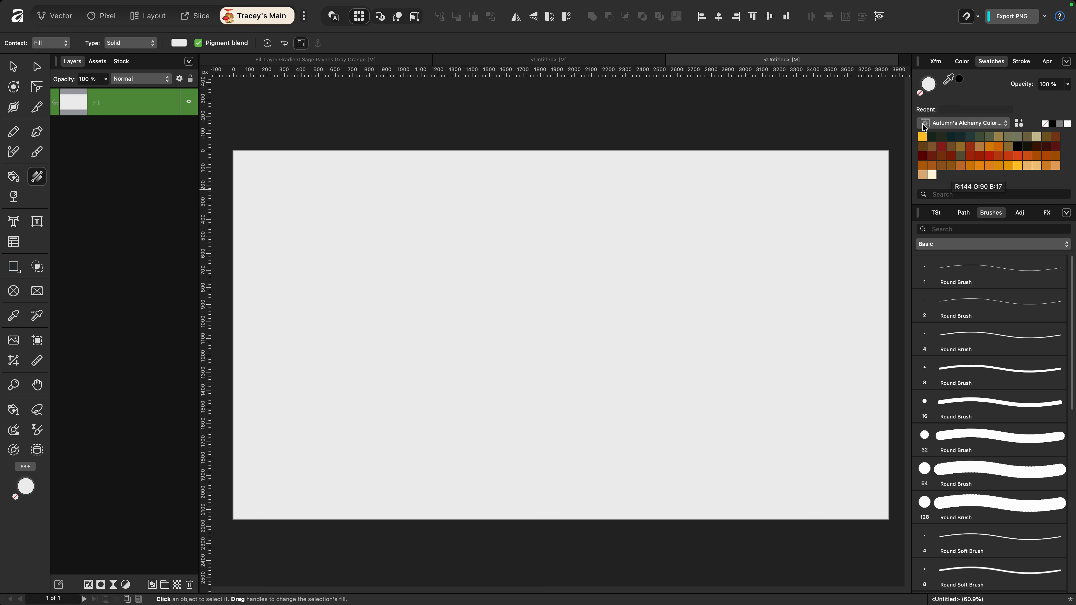
{"action": "left_click", "coordinate": [921, 95]}
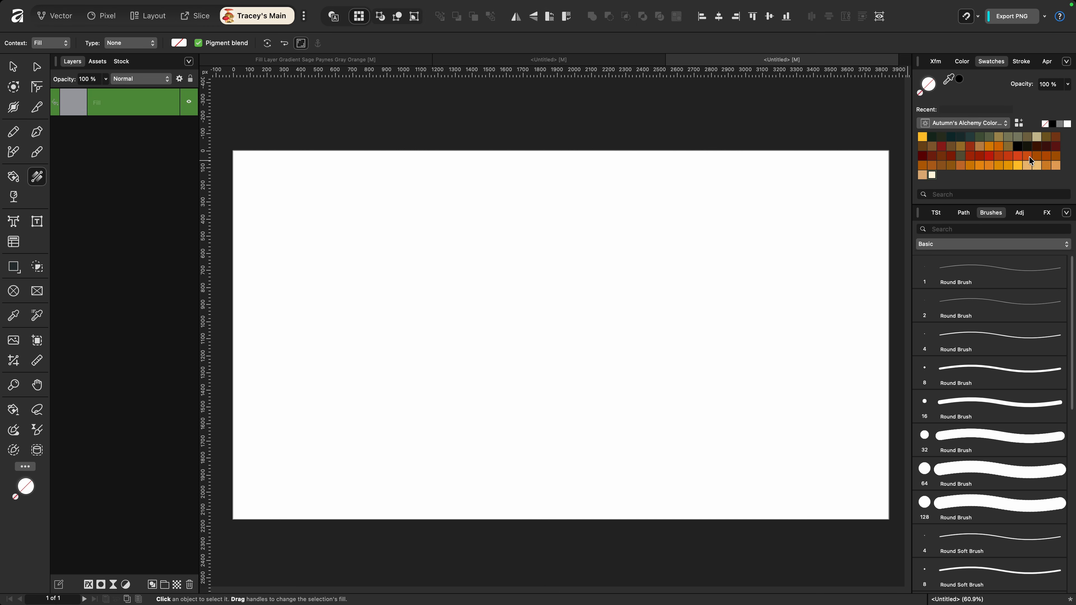
{"action": "left_click", "coordinate": [1028, 156]}
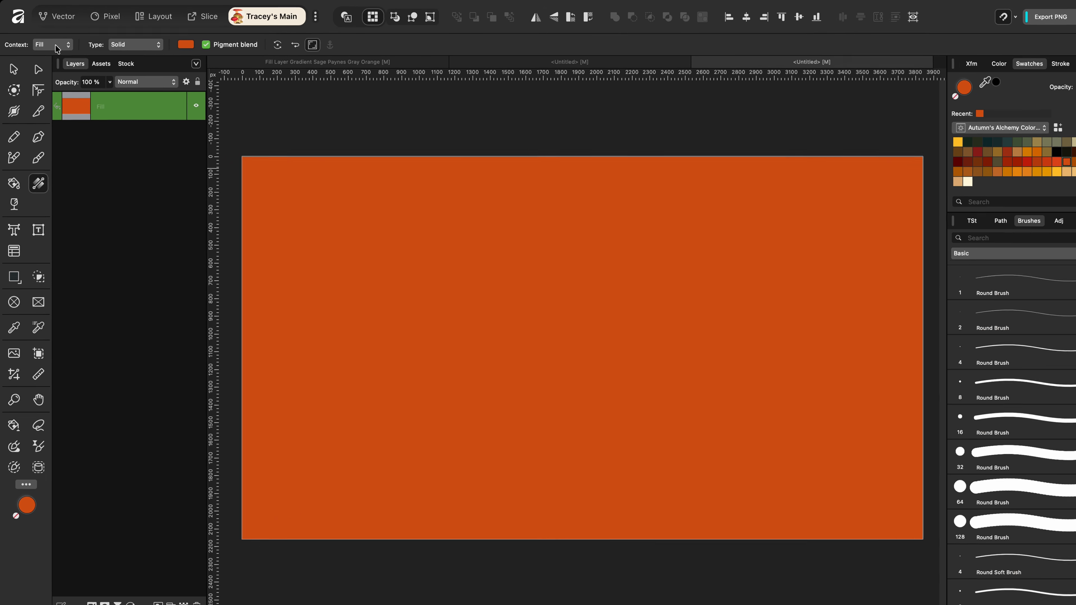
Keep the gradient context on Fill and change the fill layer's type from Solid to Mesh
{"action": "left_click", "coordinate": [56, 46]}
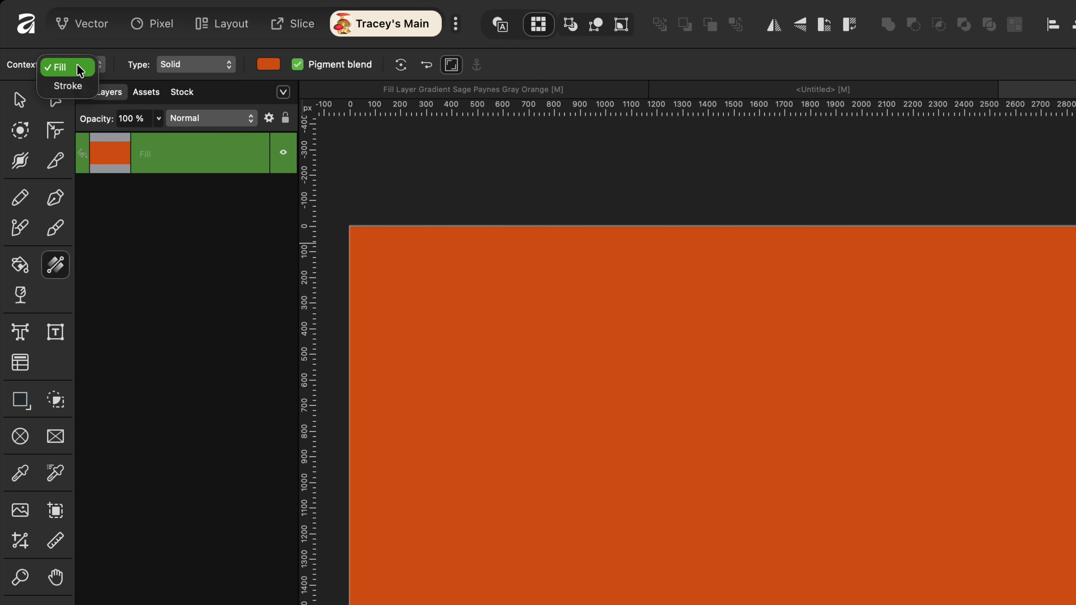
{"action": "left_click", "coordinate": [77, 66]}
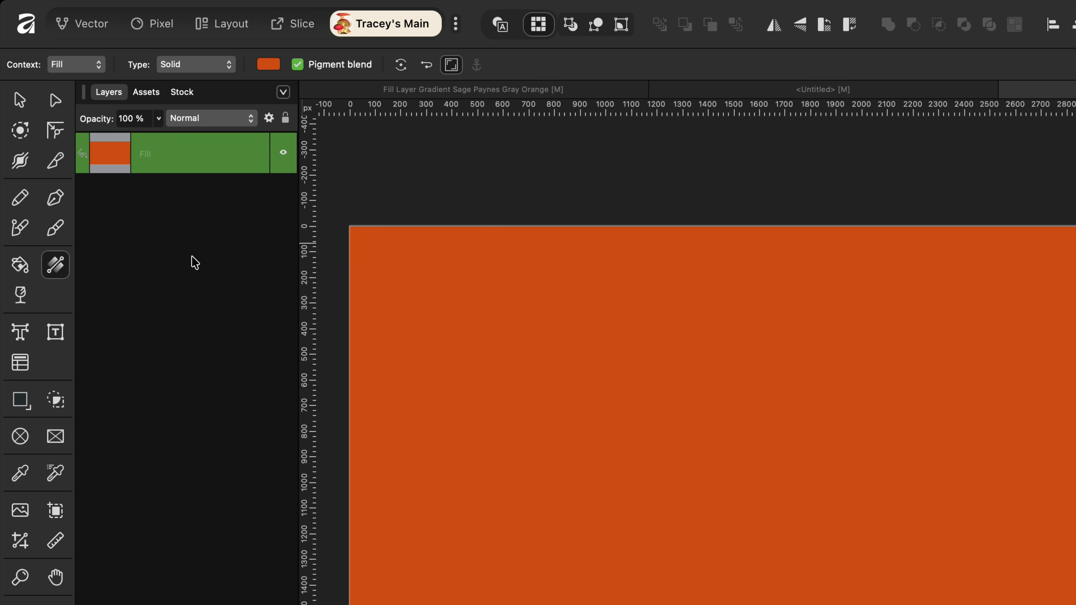
{"action": "left_click", "coordinate": [201, 66]}
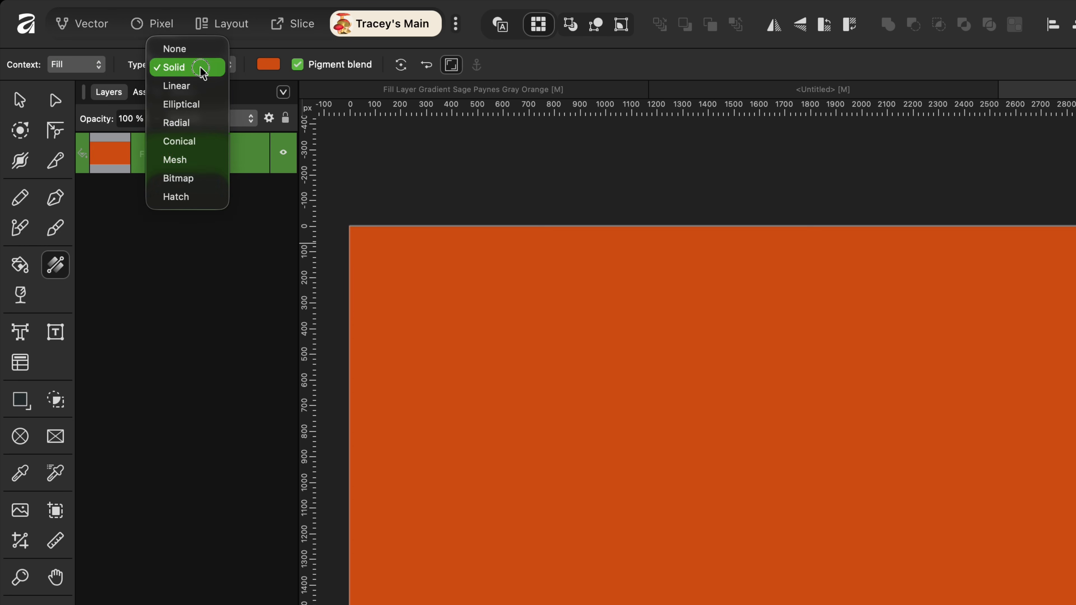
{"action": "left_click", "coordinate": [195, 159]}
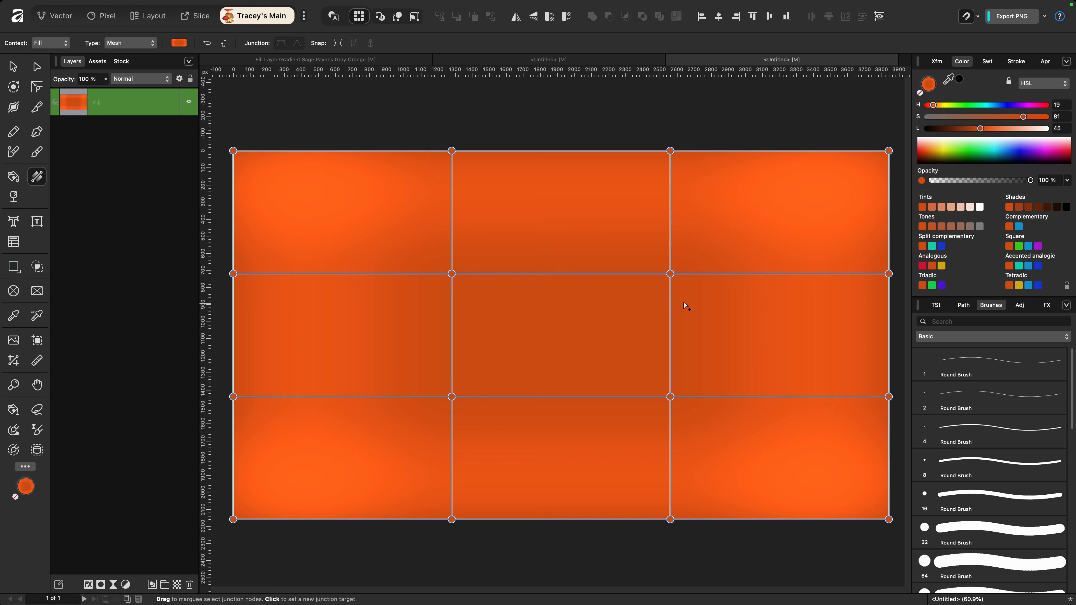
Colour the upper-right interior node of the mesh olive green from the Autumn's Alchemy swatches
{"action": "left_click", "coordinate": [670, 274]}
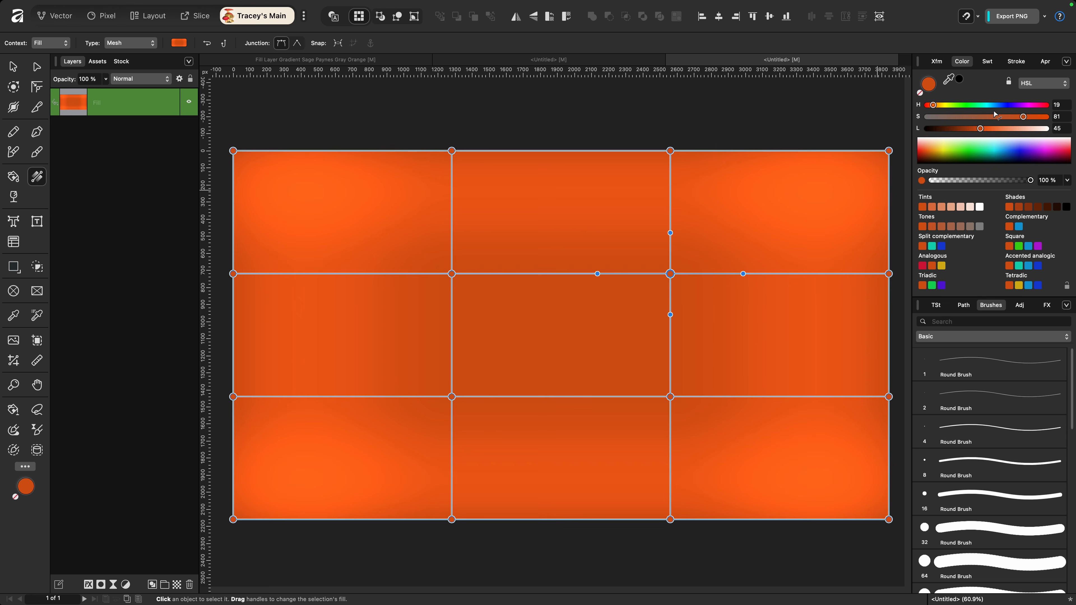
{"action": "left_click", "coordinate": [988, 61]}
{"action": "left_click", "coordinate": [1008, 137]}
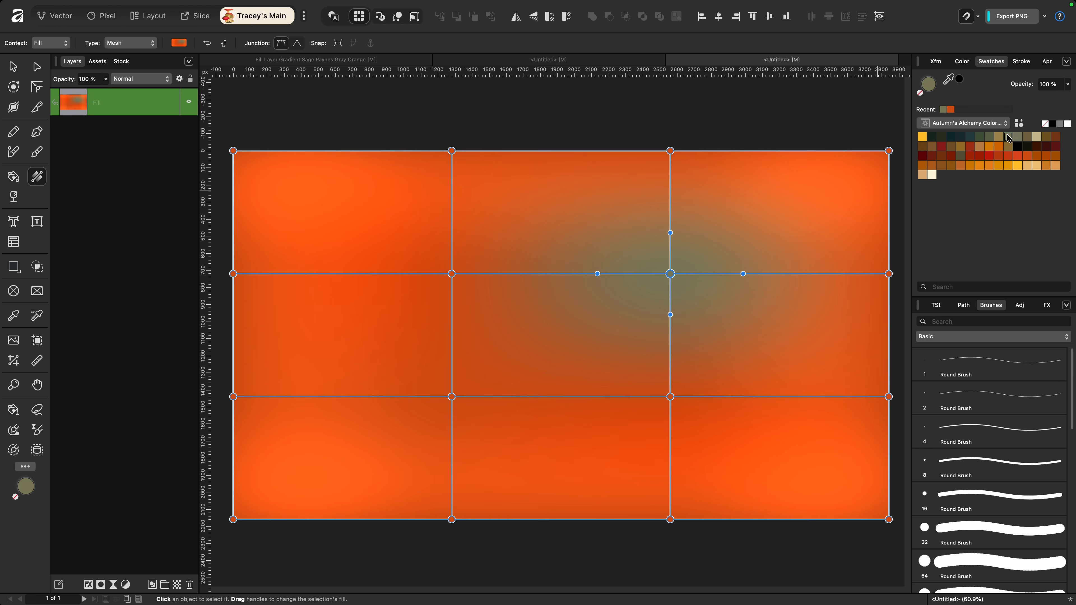
Try removing the selected mesh node's colour and lowering its opacity
{"action": "left_click", "coordinate": [922, 94]}
{"action": "left_click", "coordinate": [961, 61]}
{"action": "left_click_drag", "start_coordinate": [1031, 180], "coordinate": [985, 181]}
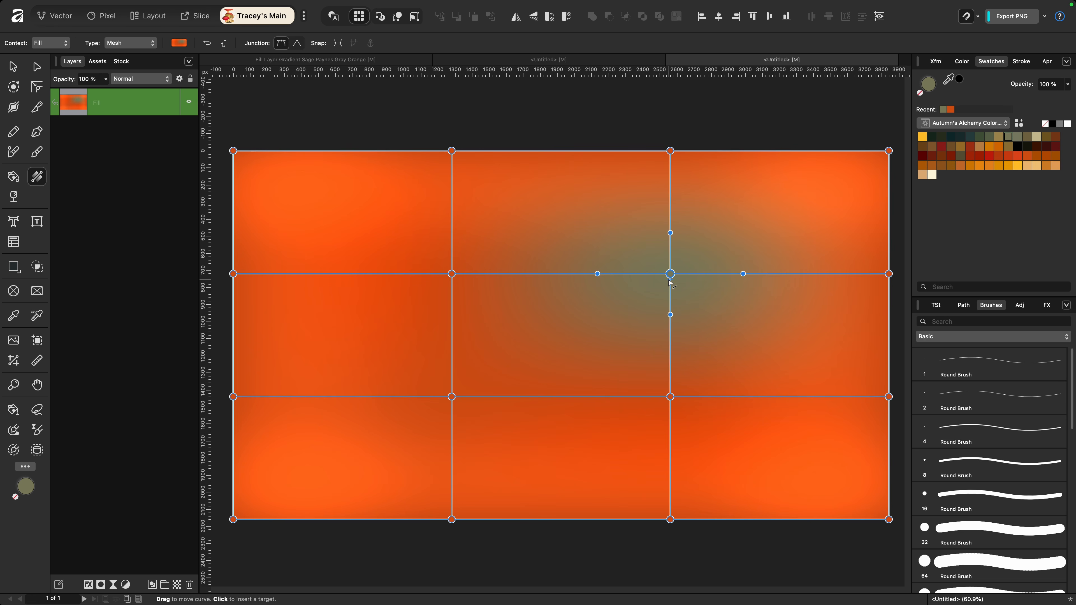
Colour the top-left corner, the left-edge node below it and the upper-left and lower-right interior nodes dark teal, and the four lower-left nodes beige
{"action": "left_click", "coordinate": [235, 152]}
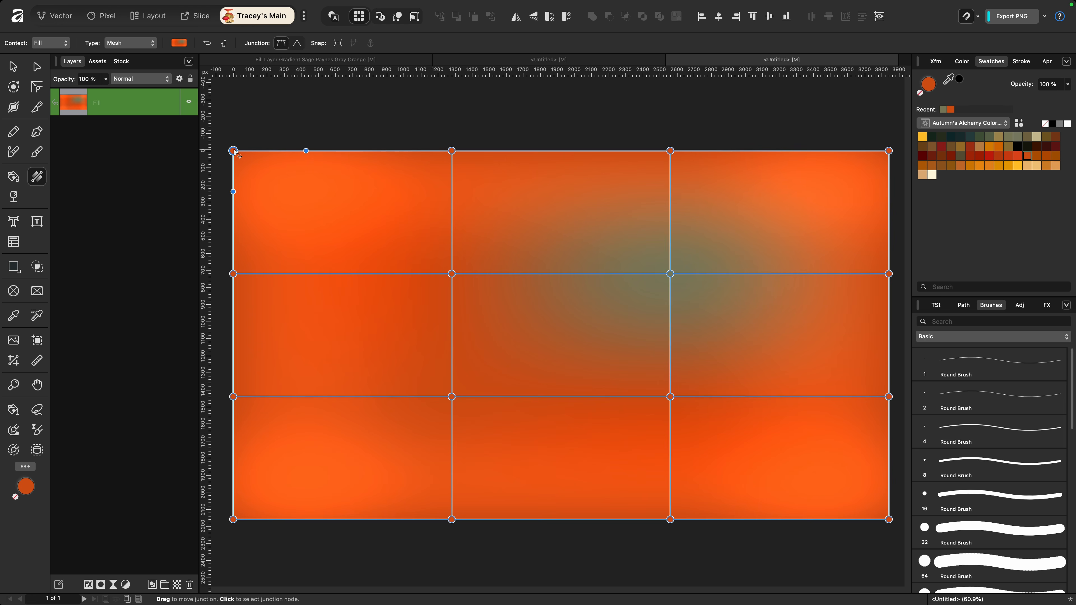
{"action": "left_click", "coordinate": [233, 274]}
{"action": "left_click", "coordinate": [452, 273]}
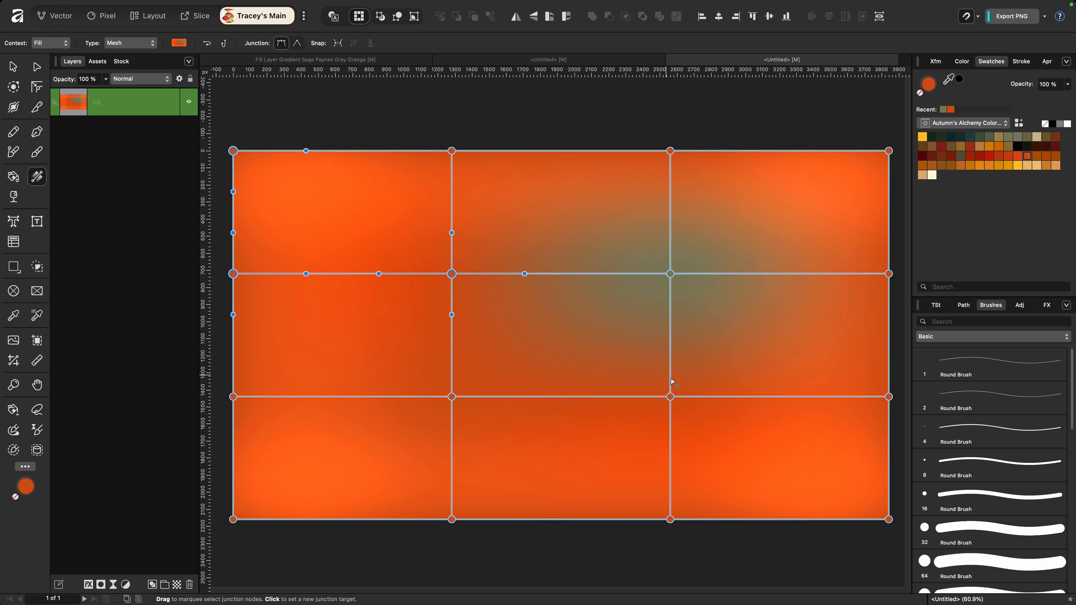
{"action": "left_click", "coordinate": [671, 397]}
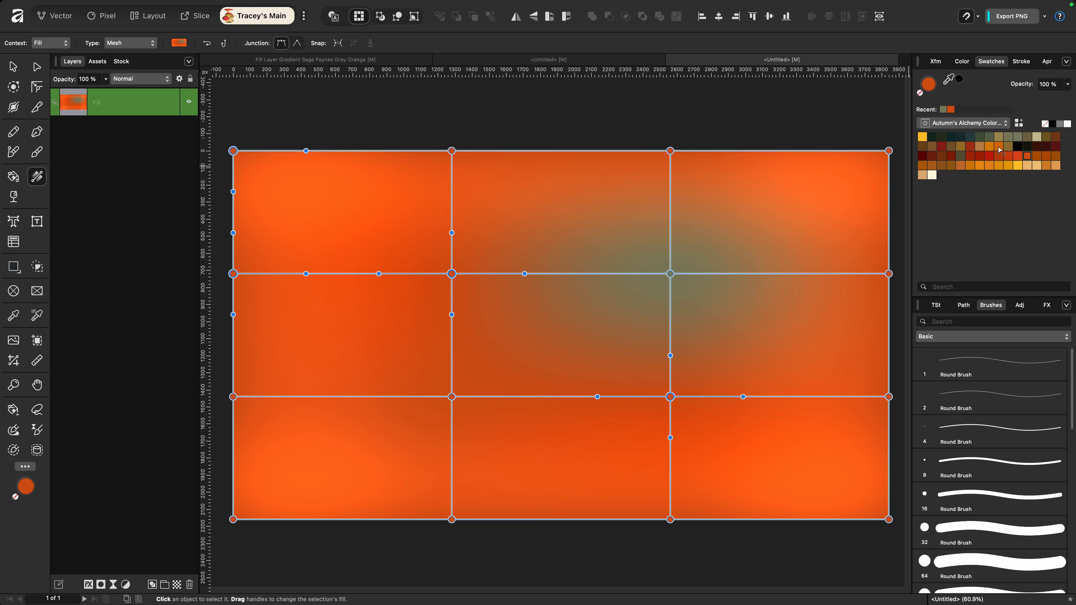
{"action": "left_click", "coordinate": [971, 139]}
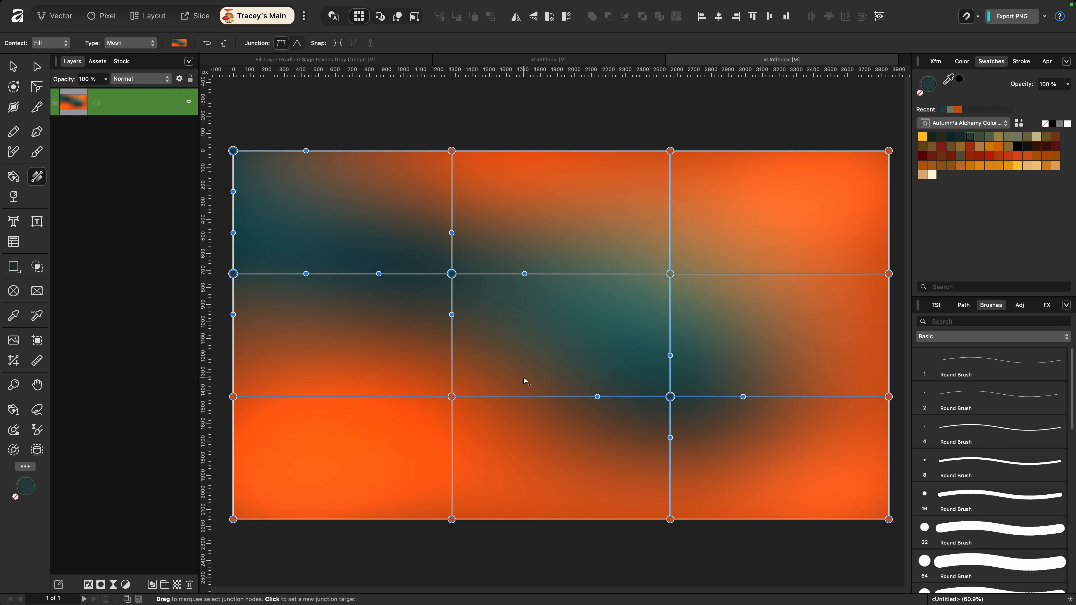
{"action": "left_click_drag", "start_coordinate": [223, 386], "coordinate": [484, 523]}
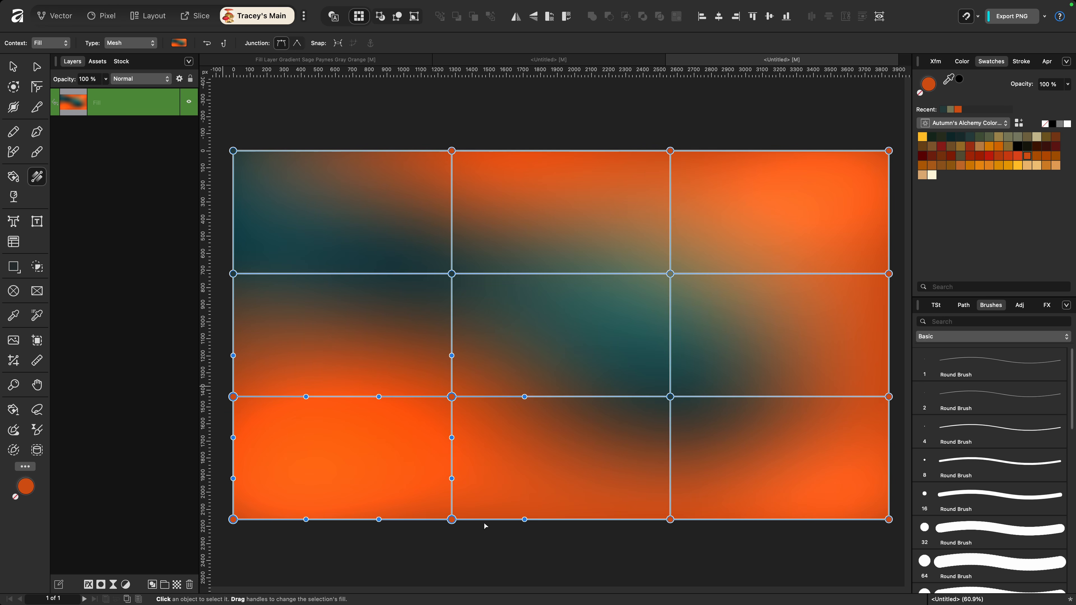
{"action": "left_click", "coordinate": [1038, 137]}
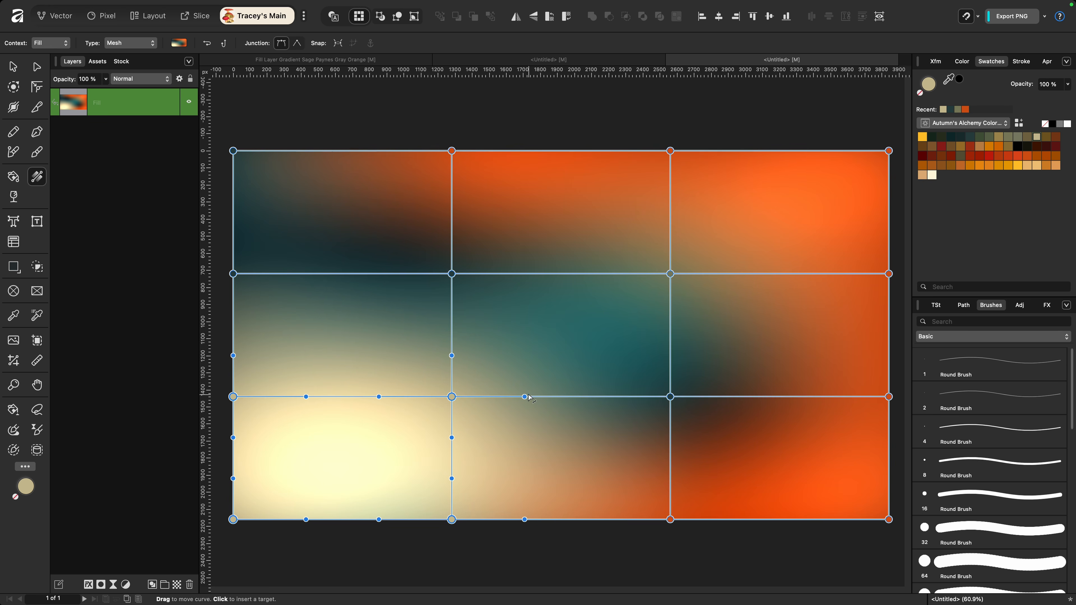
Try bending the lower horizontal mesh line with the handles of its lower-left interior node
{"action": "left_click_drag", "start_coordinate": [524, 396], "coordinate": [609, 509]}
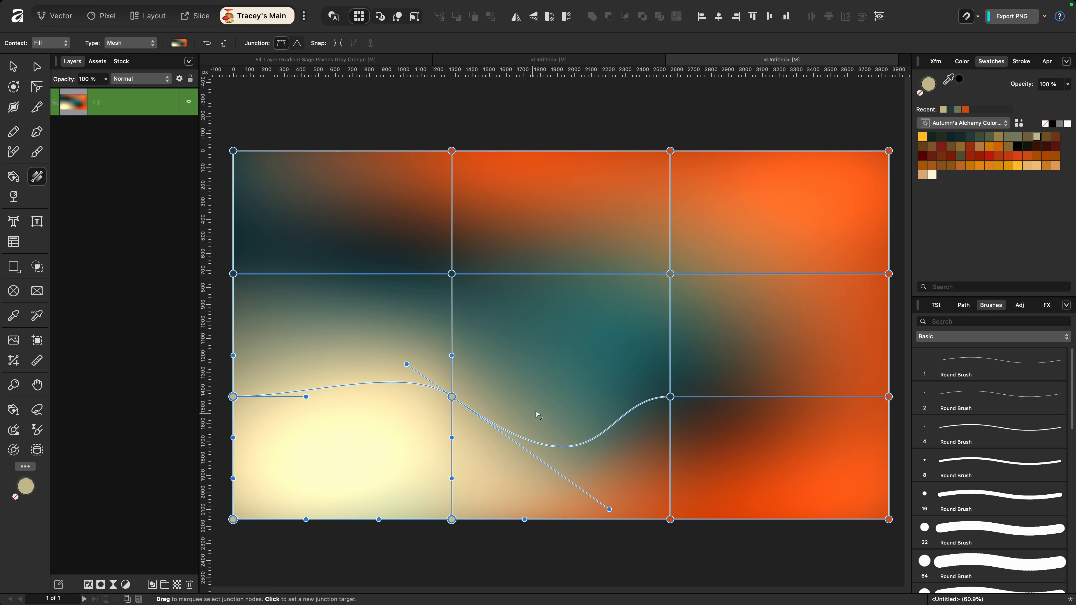
{"action": "left_click", "coordinate": [531, 384]}
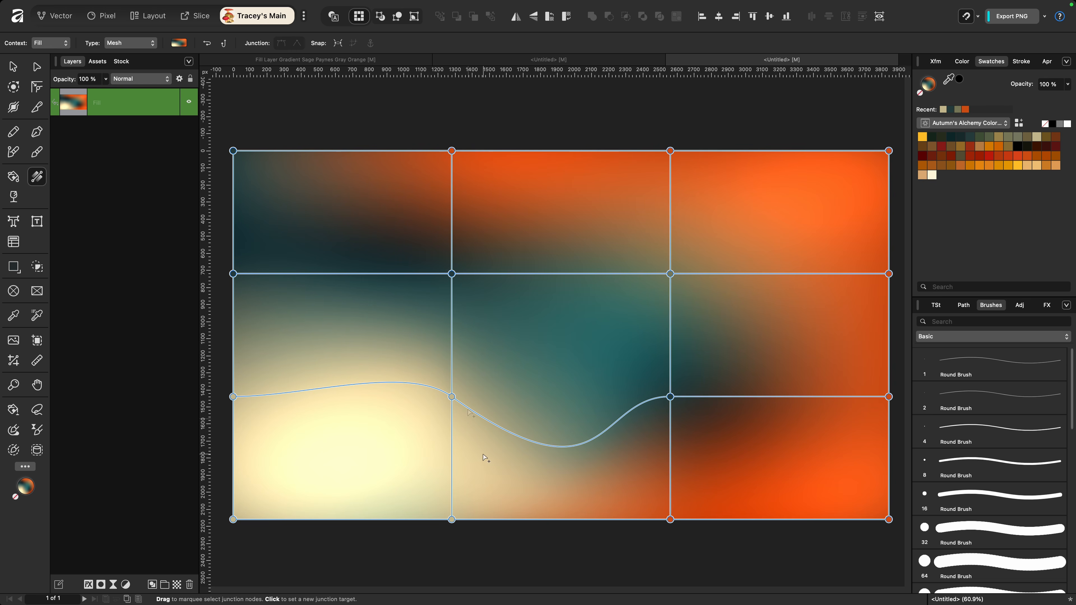
{"action": "left_click", "coordinate": [451, 397]}
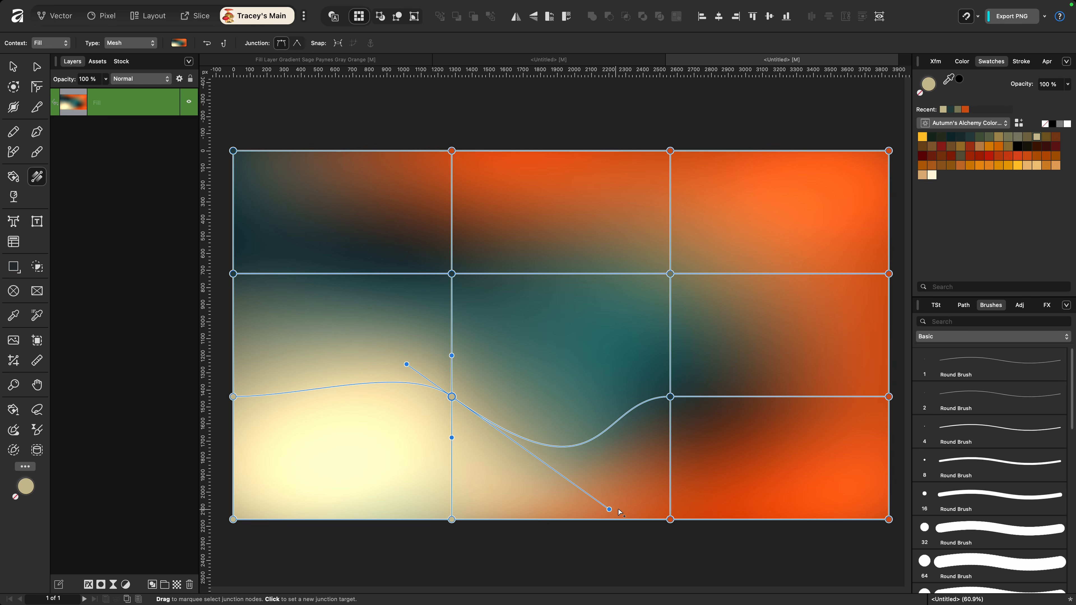
{"action": "left_click_drag", "start_coordinate": [615, 510], "coordinate": [546, 450]}
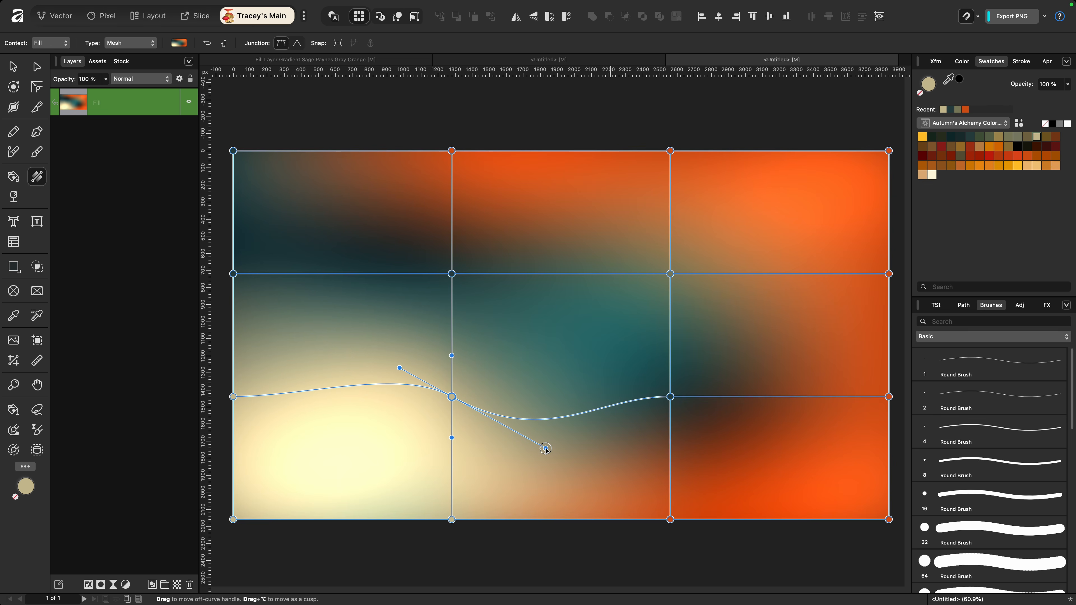
{"action": "left_click_drag", "start_coordinate": [546, 449], "coordinate": [557, 317]}
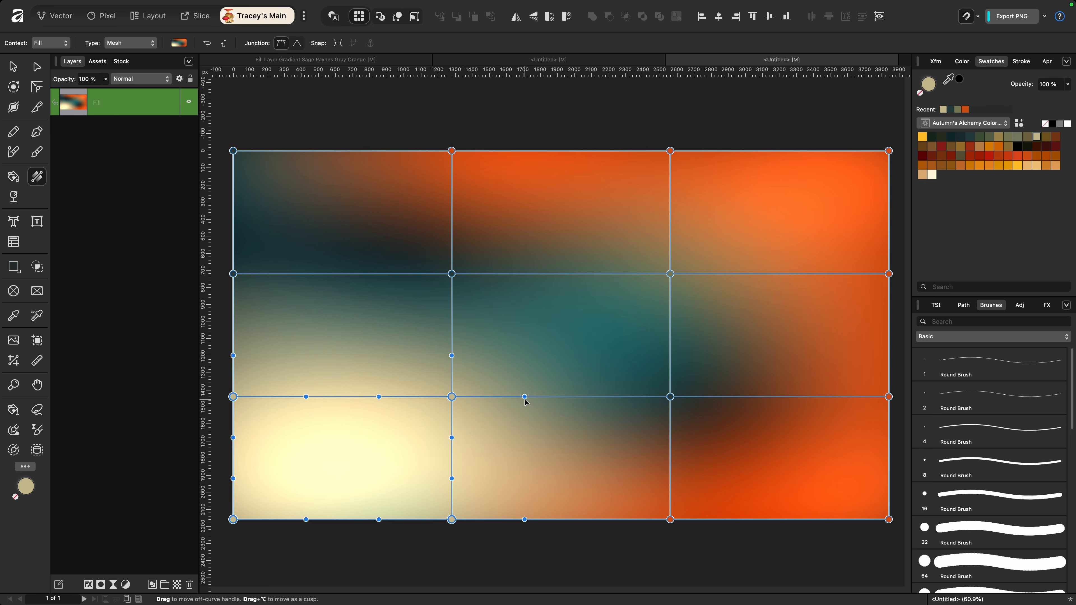
{"action": "left_click_drag", "start_coordinate": [524, 399], "coordinate": [356, 451]}
Bend the middle segment of the lower horizontal mesh line upward and that of the upper horizontal line downward
{"action": "left_click_drag", "start_coordinate": [568, 397], "coordinate": [573, 360]}
{"action": "left_click_drag", "start_coordinate": [572, 352], "coordinate": [562, 385]}
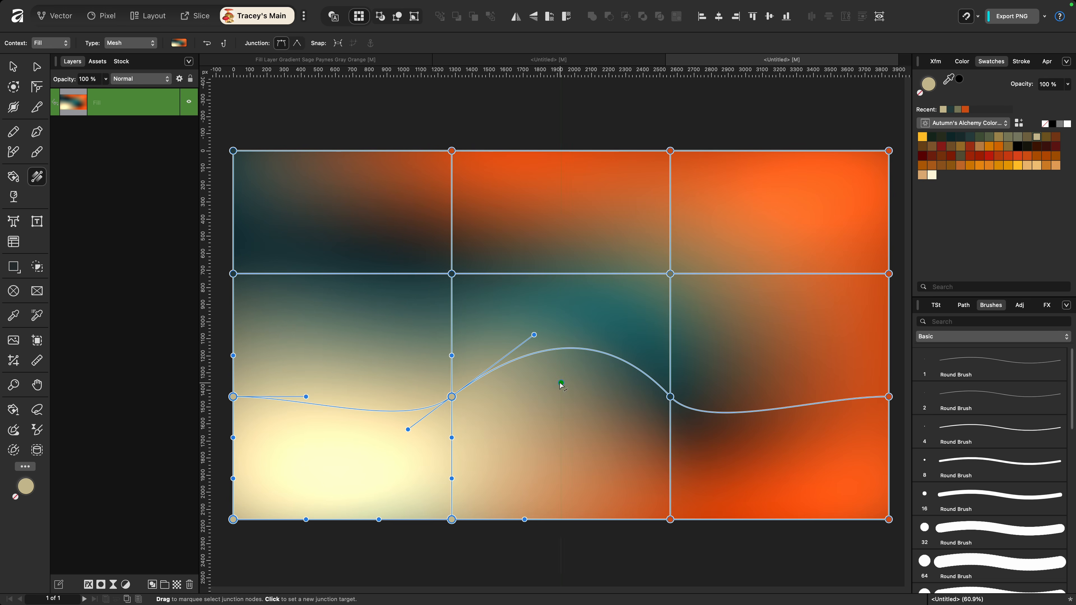
{"action": "left_click_drag", "start_coordinate": [577, 276], "coordinate": [590, 302]}
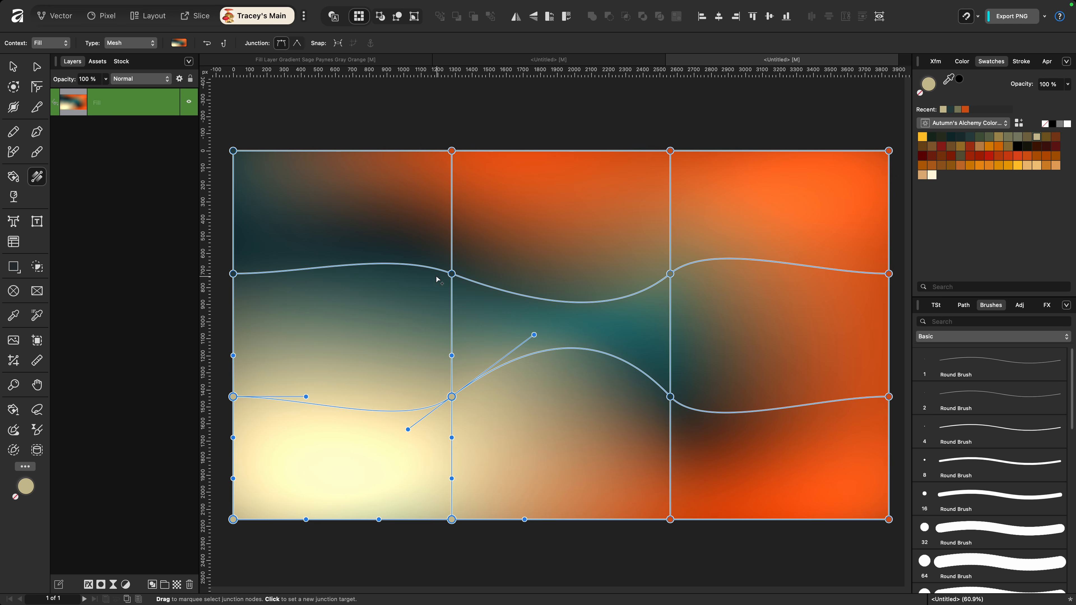
Raise the upper-left interior mesh node slightly and shift both upper interior nodes to the left together
{"action": "left_click", "coordinate": [452, 275]}
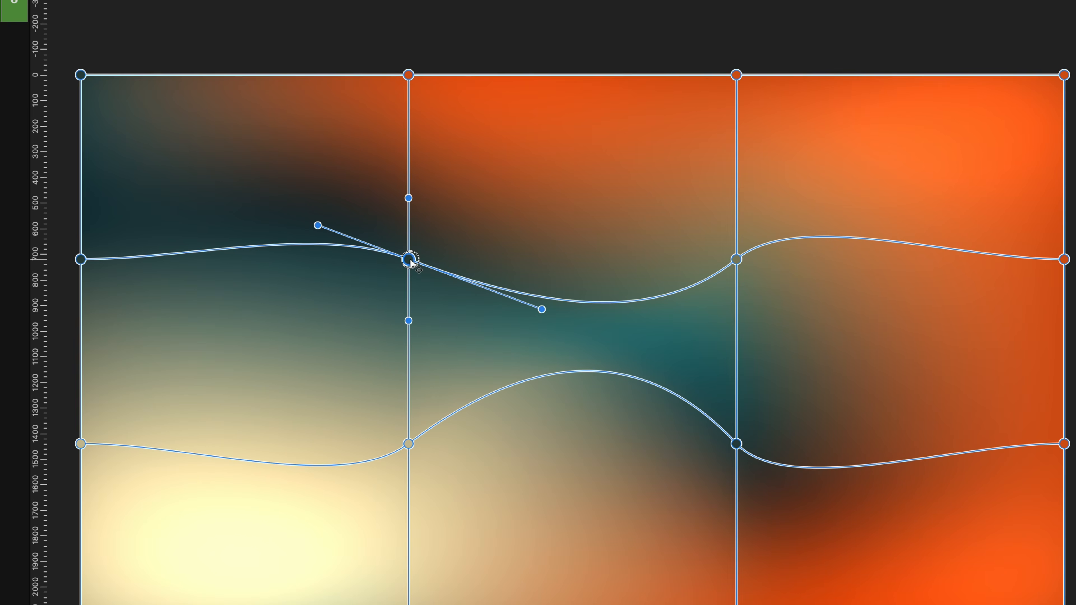
{"action": "left_click_drag", "start_coordinate": [410, 263], "coordinate": [414, 227]}
{"action": "left_click_drag", "start_coordinate": [343, 165], "coordinate": [835, 326]}
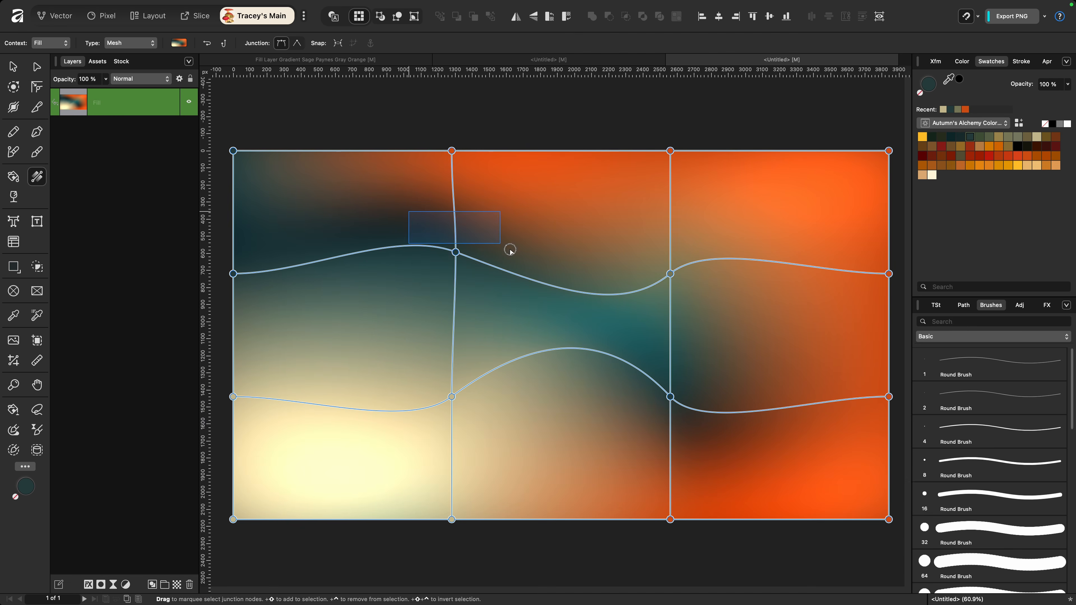
{"action": "left_click_drag", "start_coordinate": [735, 318], "coordinate": [735, 317]}
{"action": "left_click_drag", "start_coordinate": [671, 275], "coordinate": [643, 273]}
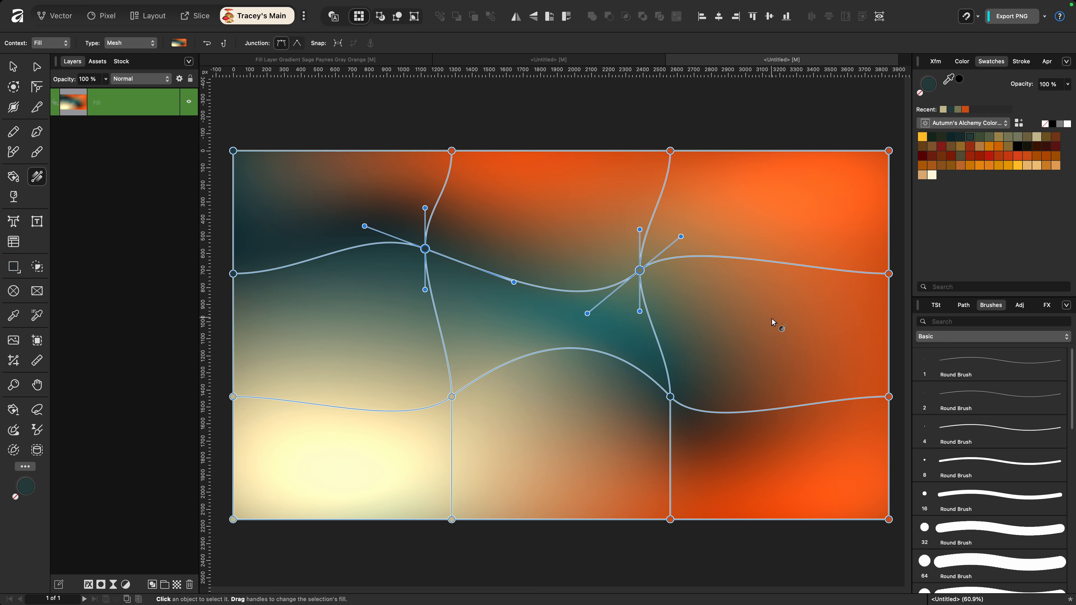
Try shifting the four nodes around the right-middle mesh patch to the left, and undo the move
{"action": "left_click", "coordinate": [752, 336]}
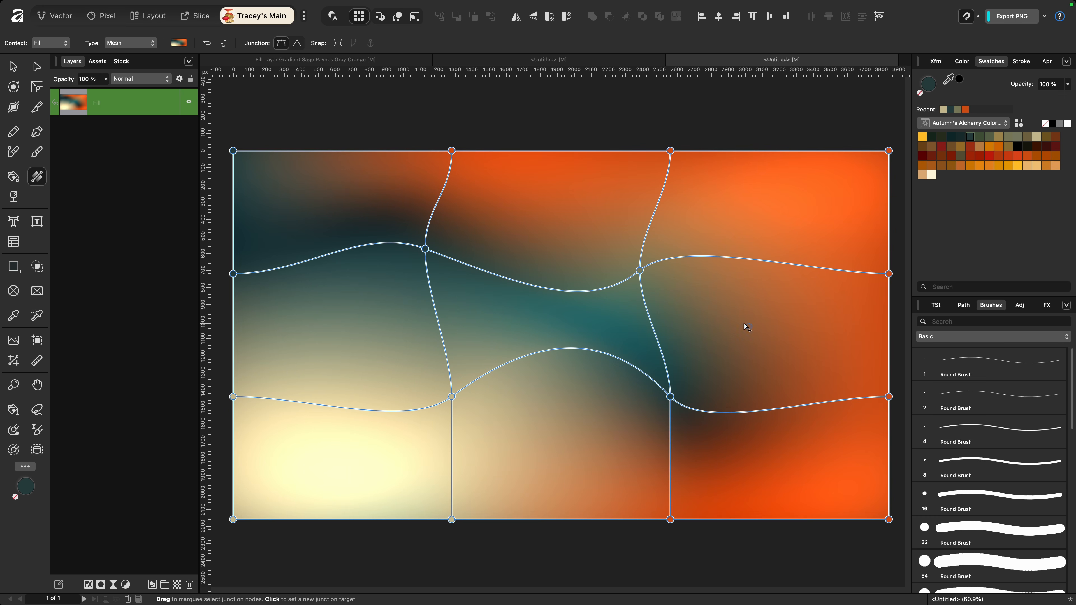
{"action": "left_click_drag", "start_coordinate": [749, 324], "coordinate": [725, 323]}
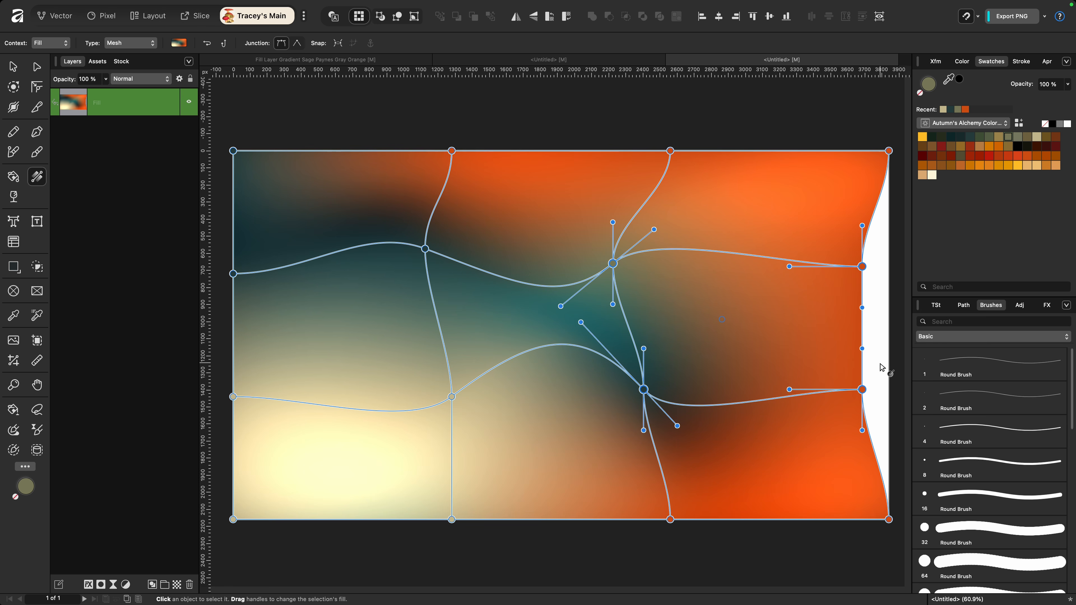
{"action": "key", "text": "super+z"}
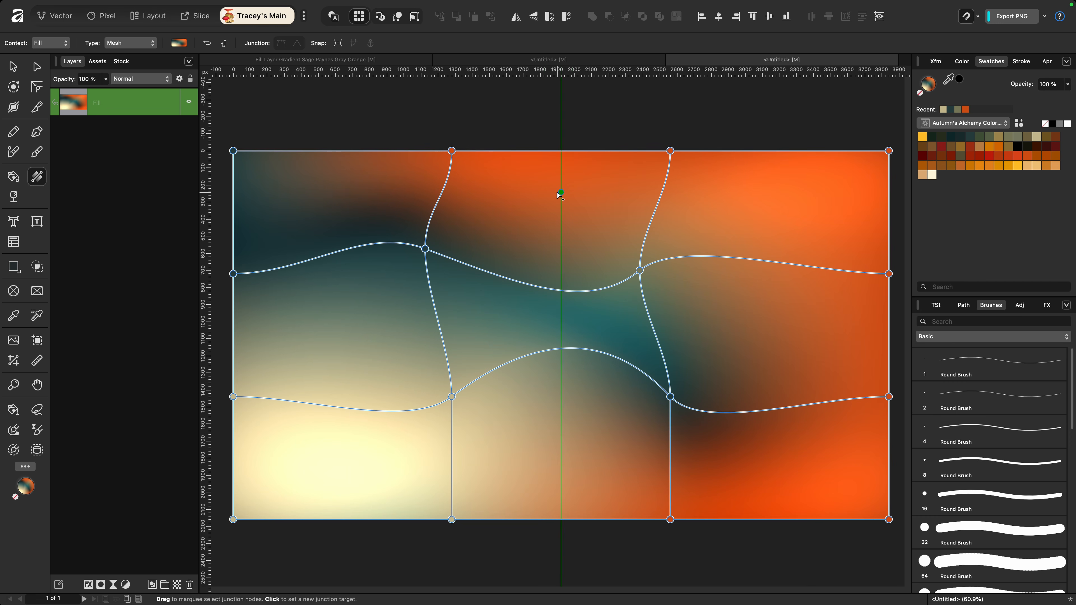
Try deleting the upper-right interior mesh node
{"action": "left_click", "coordinate": [639, 271]}
{"action": "key", "text": "Delete"}
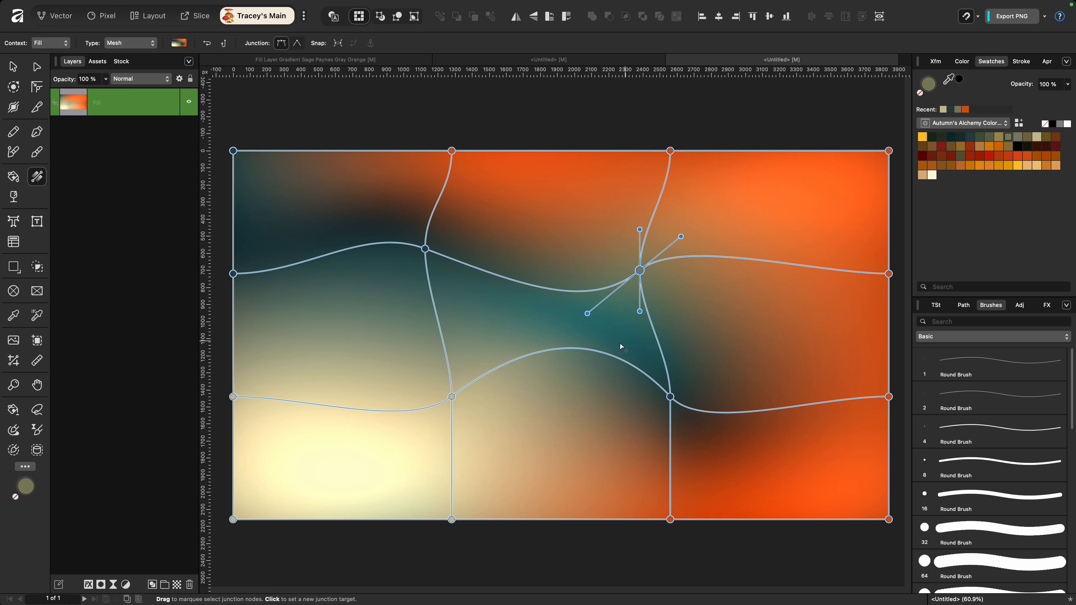
Move both upper interior mesh nodes down together toward the lower curve, and nudge them slightly up and to the right
{"action": "left_click_drag", "start_coordinate": [389, 215], "coordinate": [687, 308]}
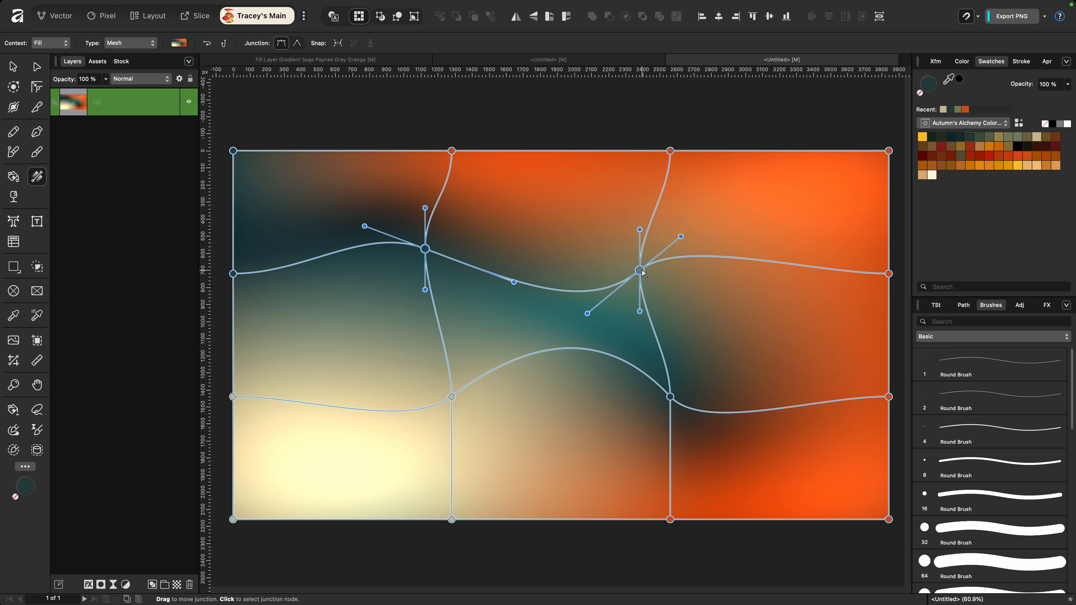
{"action": "left_click_drag", "start_coordinate": [641, 271], "coordinate": [640, 316]}
{"action": "scroll", "coordinate": [620, 341], "scroll_direction": "up", "scroll_amount": 3}
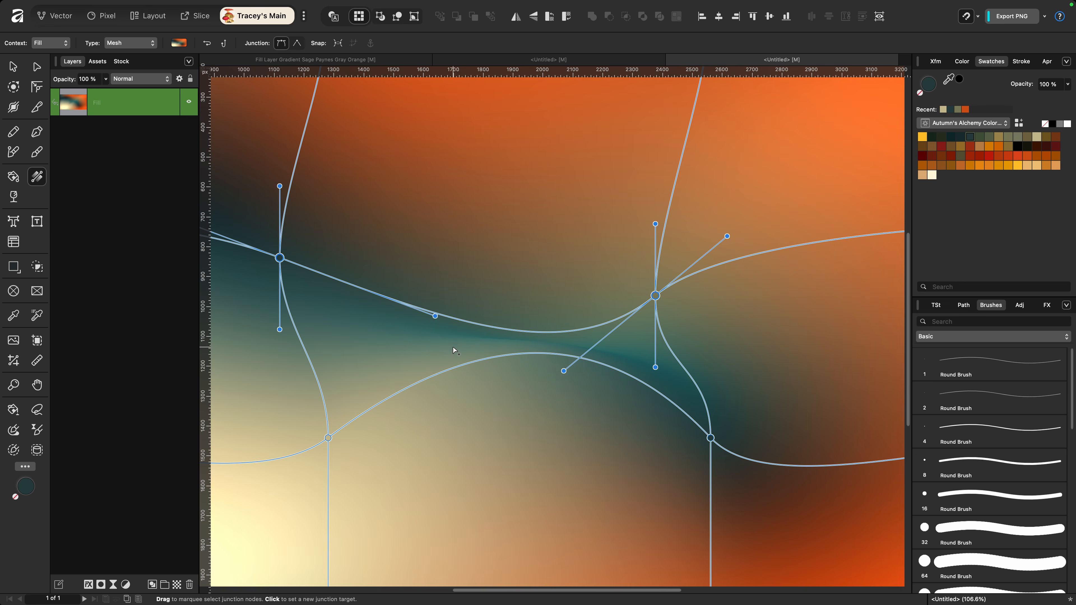
{"action": "left_click_drag", "start_coordinate": [657, 297], "coordinate": [678, 286]}
{"action": "scroll", "coordinate": [601, 191], "scroll_direction": "down", "scroll_amount": 3}
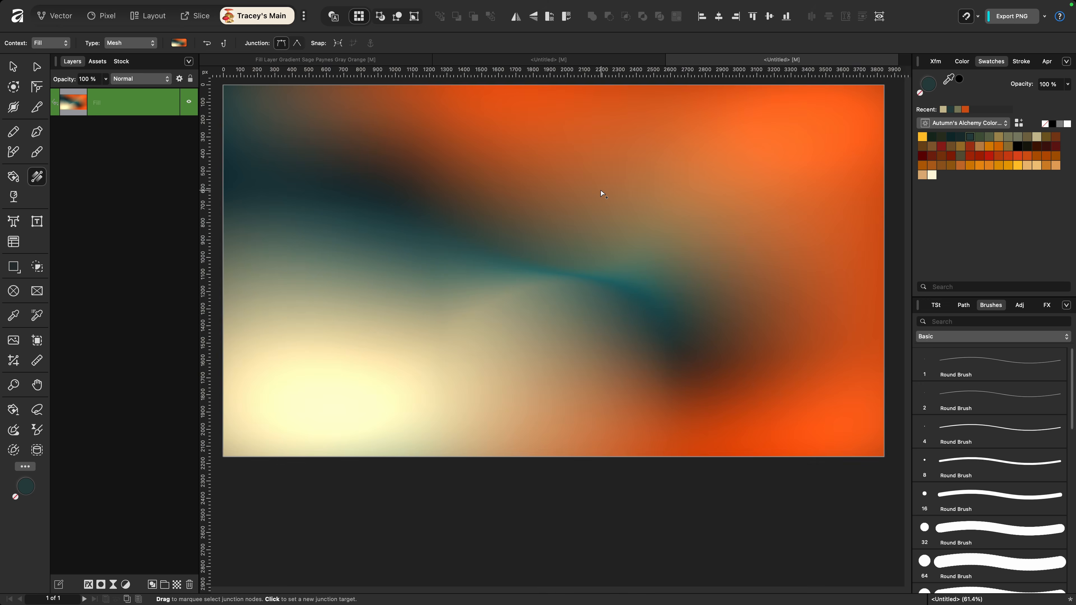
Preview the gradient with the mesh hidden, and reselect the fill to keep reshaping its upper-left mesh curve
{"action": "left_click", "coordinate": [477, 524]}
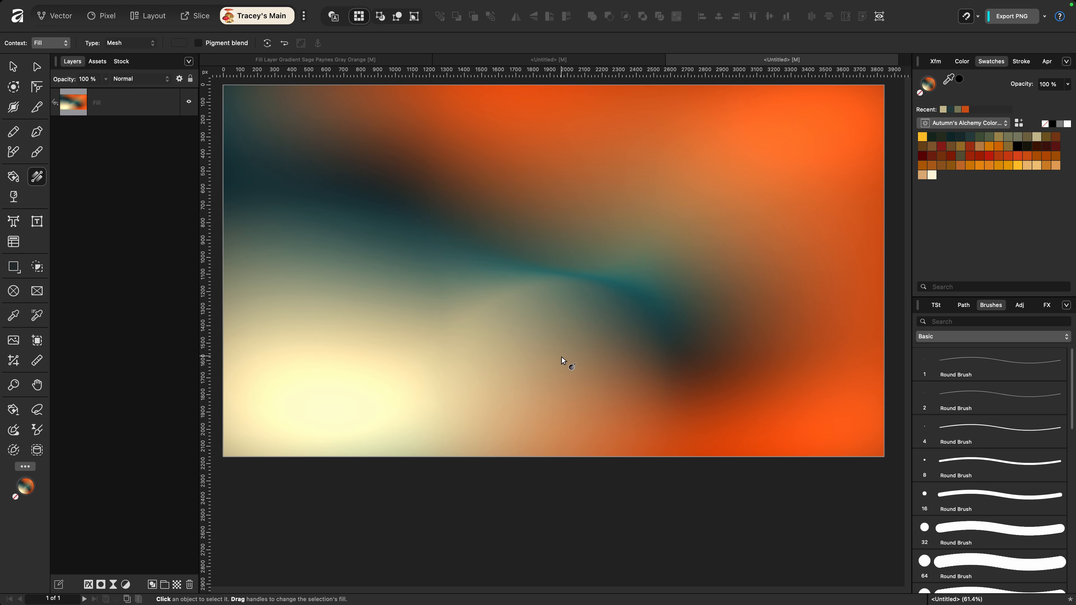
{"action": "left_click", "coordinate": [544, 348]}
{"action": "key", "text": "super+0"}
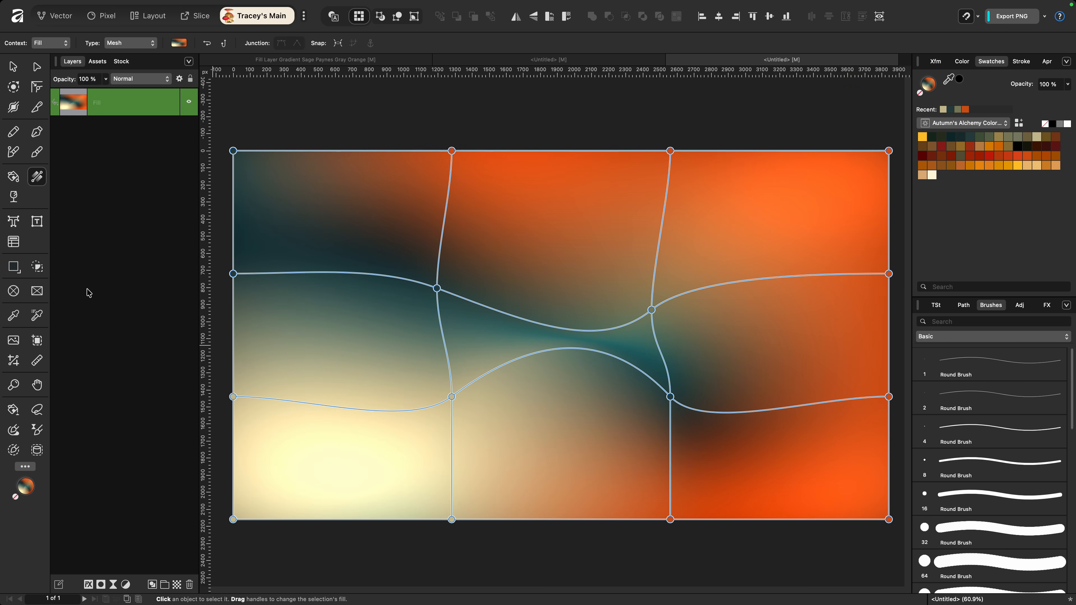
{"action": "left_click", "coordinate": [321, 272]}
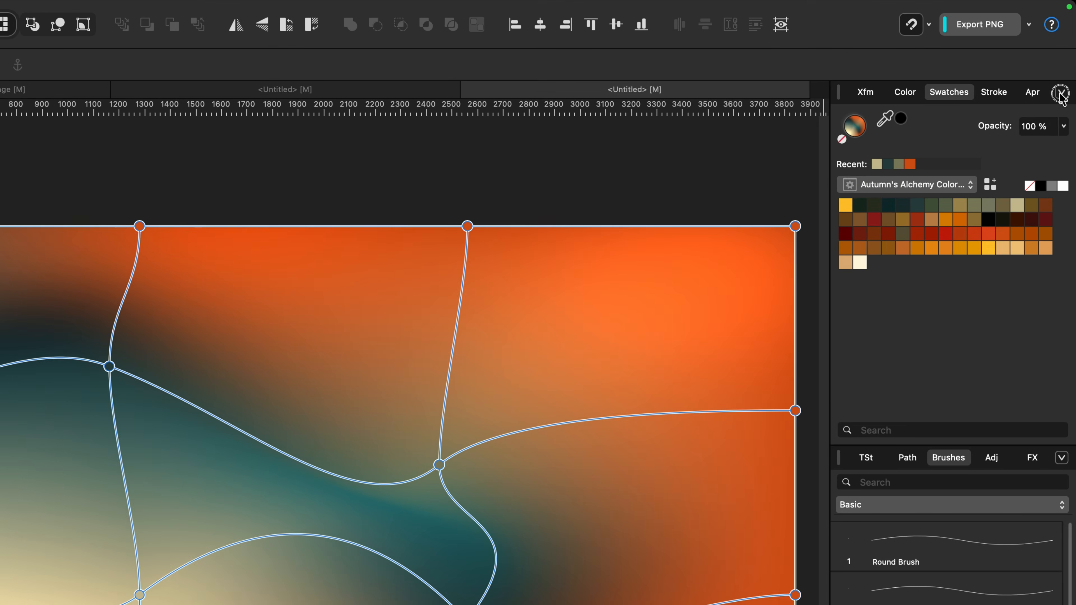
{"action": "left_click", "coordinate": [1067, 61]}
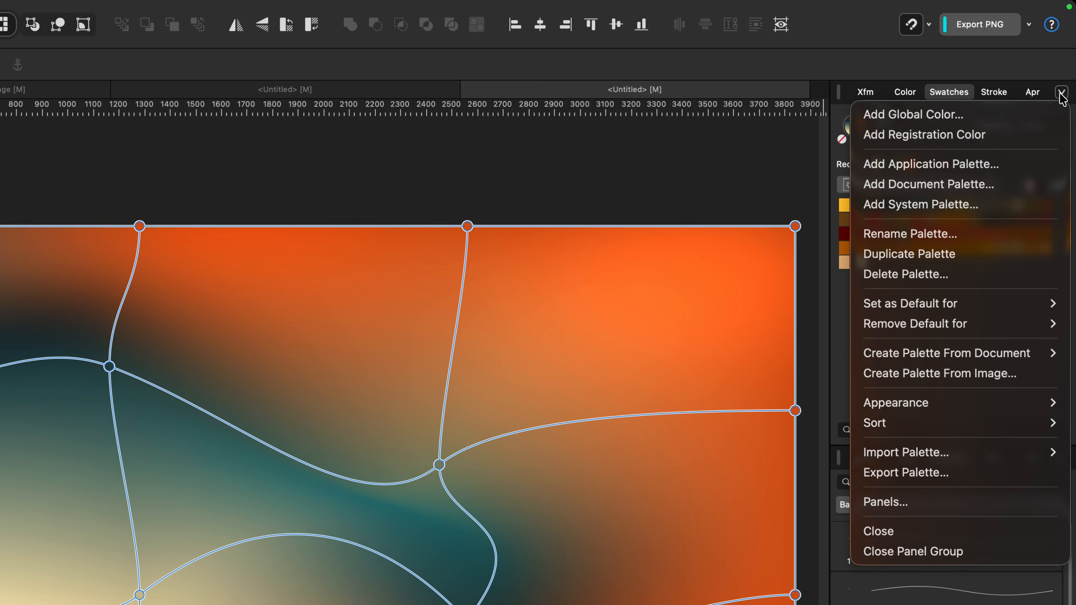
{"action": "left_click", "coordinate": [868, 163]}
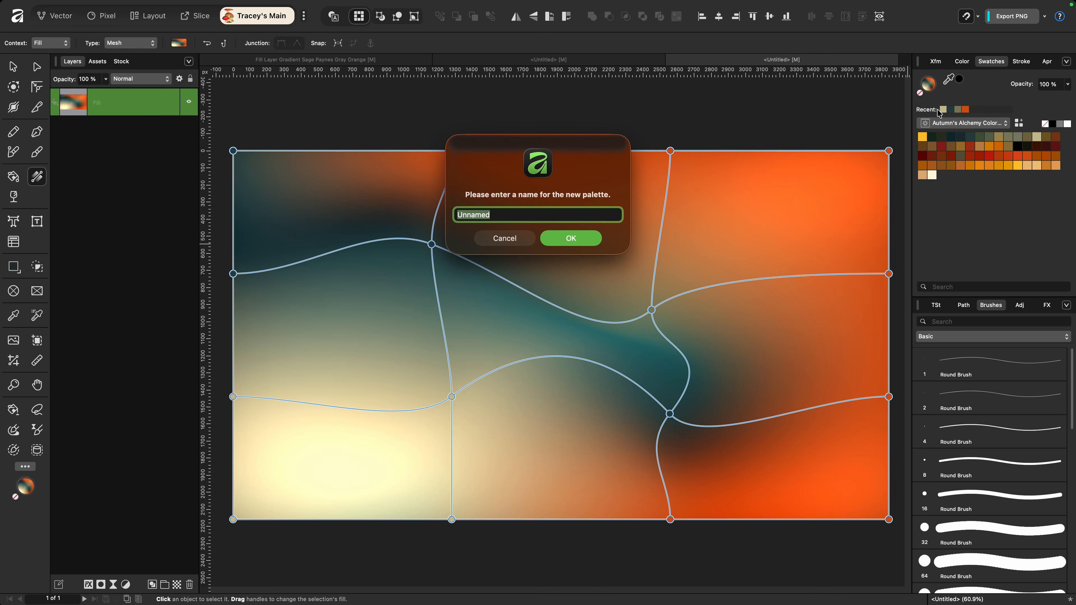
{"action": "left_click", "coordinate": [515, 236]}
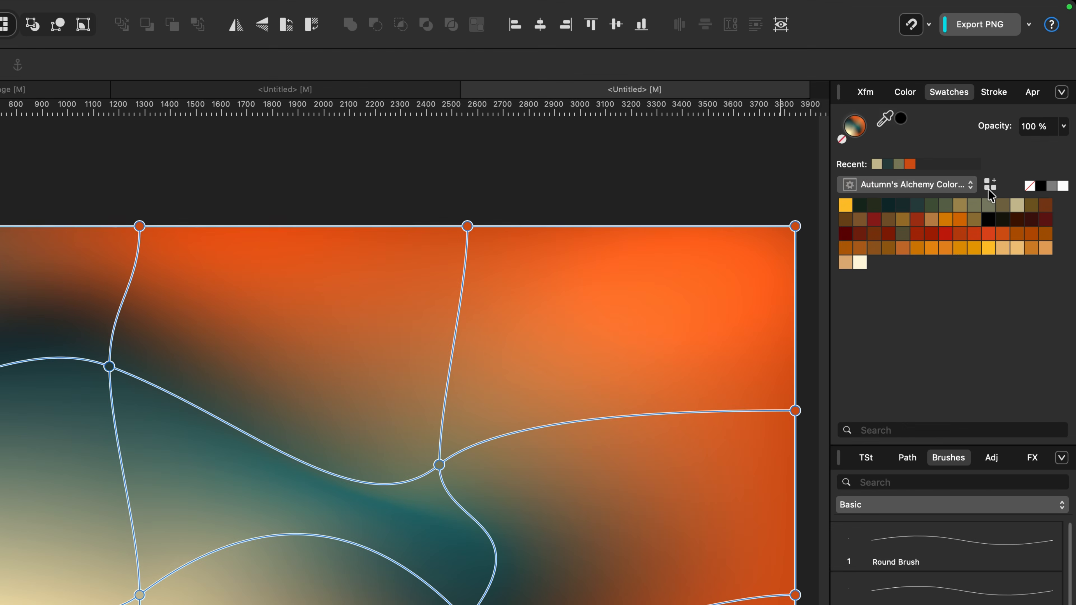
Save the finished mesh gradient as a swatch in the Autumn's Alchemy Color palette
{"action": "left_click", "coordinate": [990, 190]}
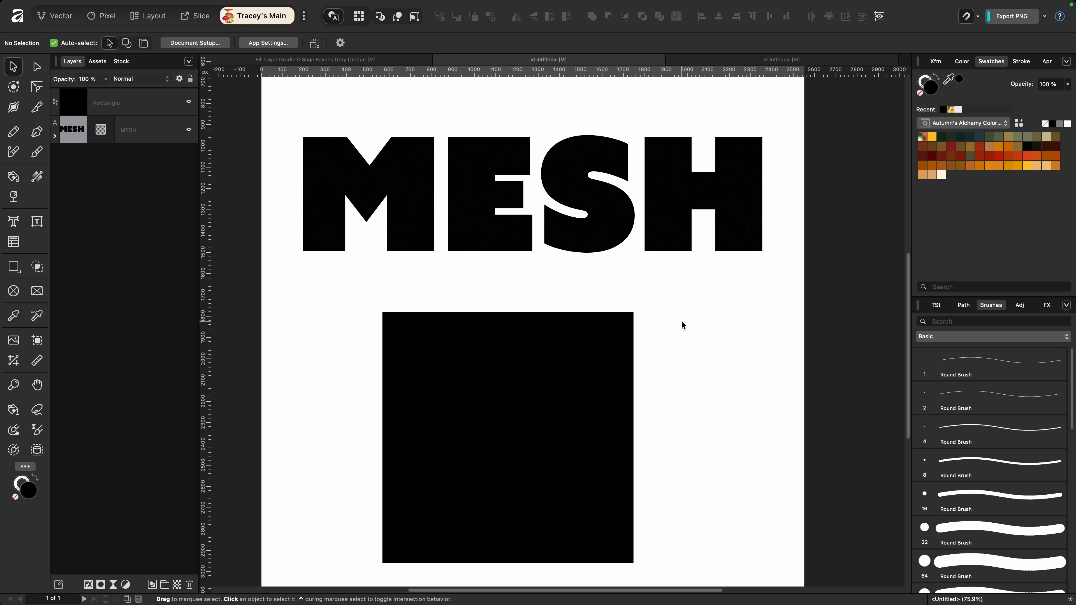
In the other document, fill the MESH text and the black rectangle below it with the saved mesh gradient swatch
{"action": "left_click", "coordinate": [355, 189]}
{"action": "left_click", "coordinate": [38, 177]}
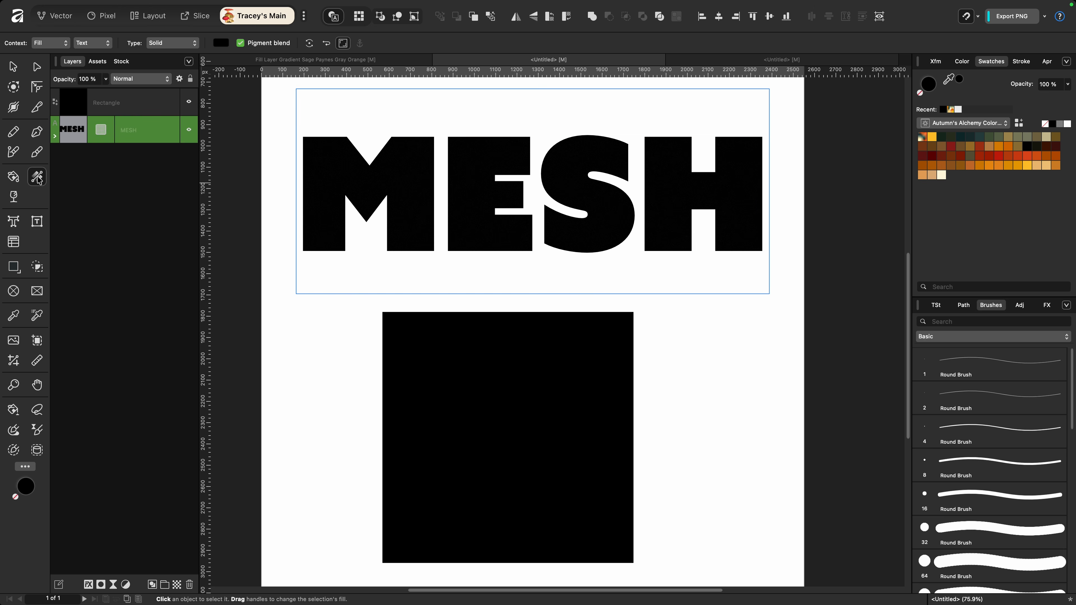
{"action": "left_click", "coordinate": [922, 136]}
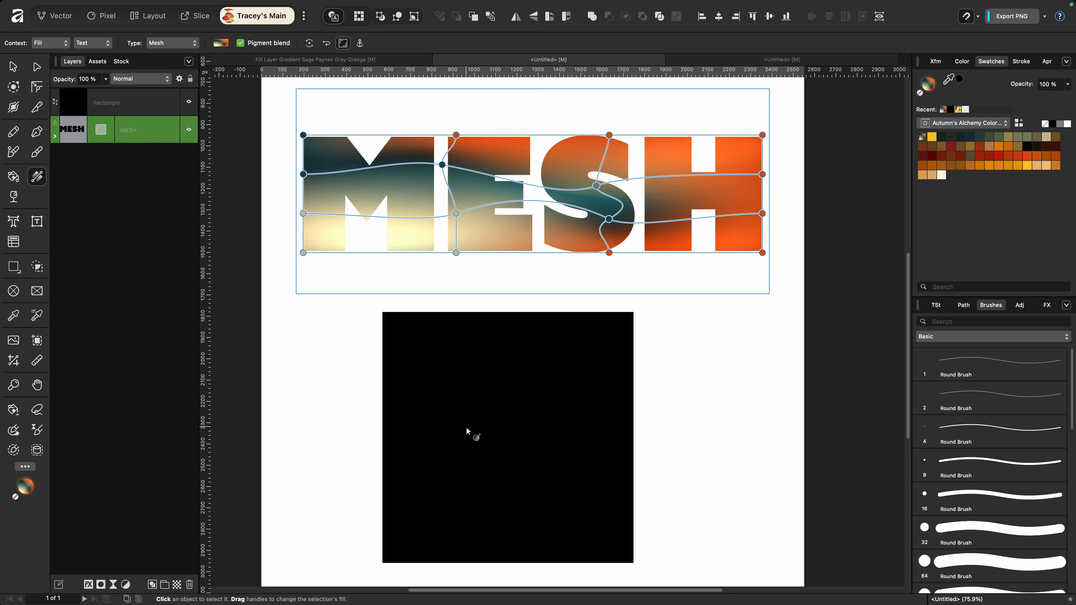
{"action": "left_click", "coordinate": [475, 437]}
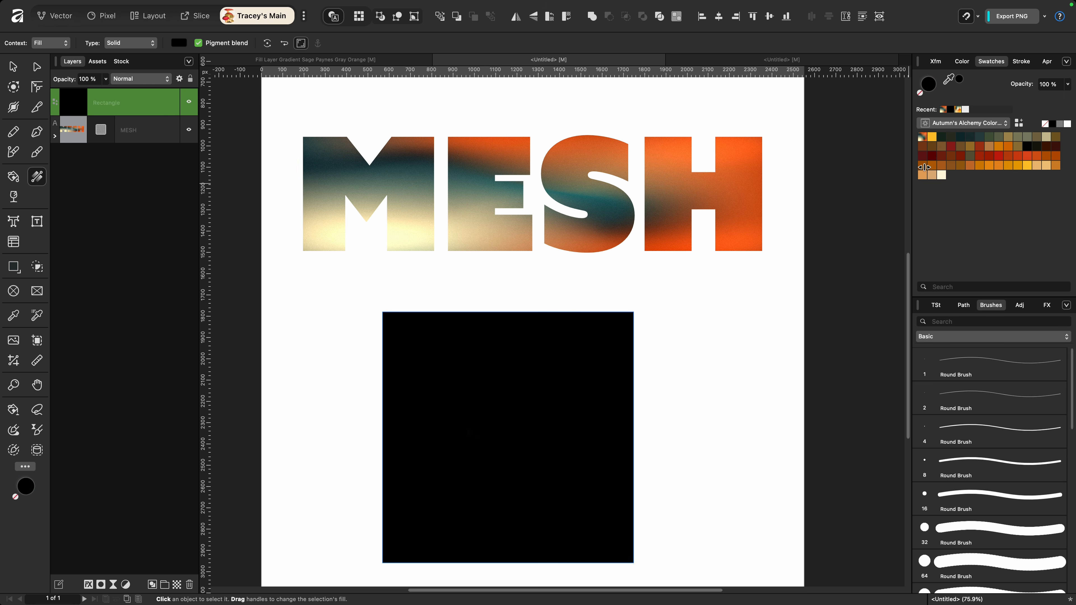
{"action": "left_click", "coordinate": [924, 139]}
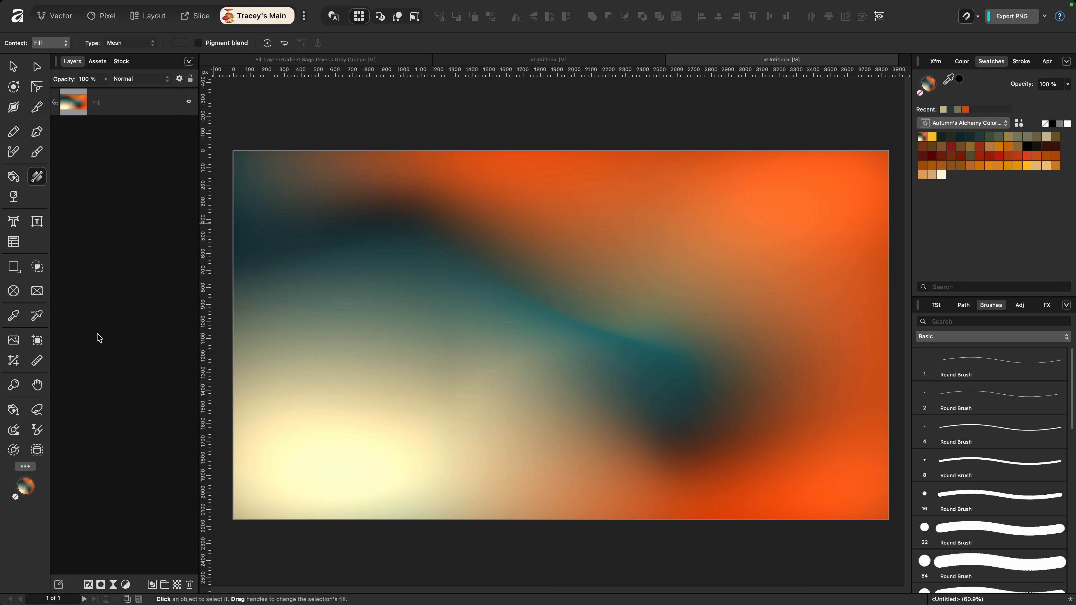
Add a live Add Noise filter above the mesh gradient's fill layer and raise its intensity for a light grain
{"action": "left_click", "coordinate": [114, 585]}
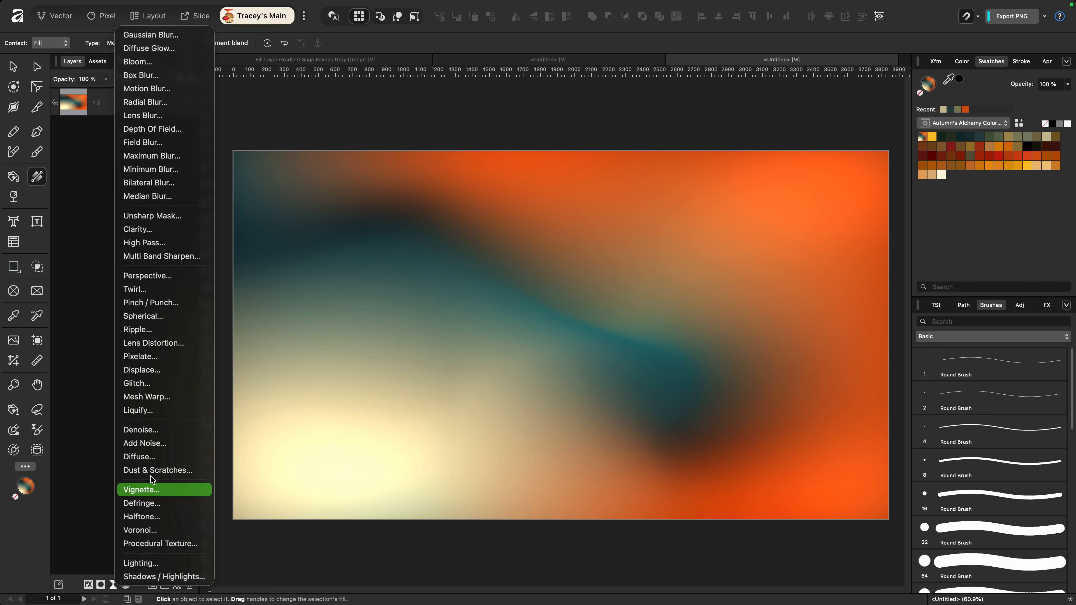
{"action": "left_click", "coordinate": [142, 443]}
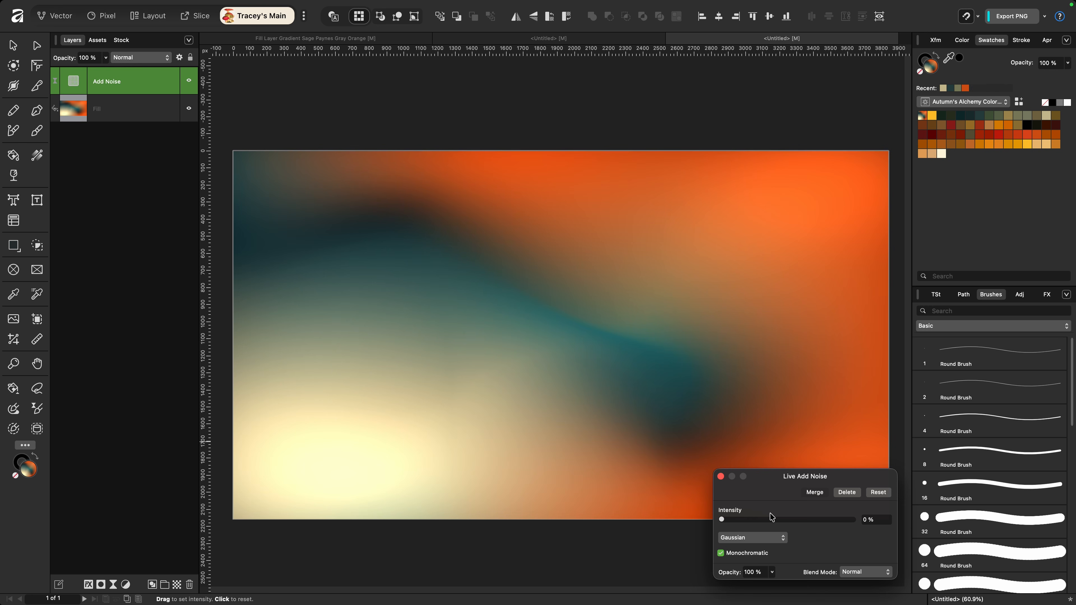
{"action": "left_click_drag", "start_coordinate": [722, 519], "coordinate": [745, 522]}
{"action": "key", "text": "g"}
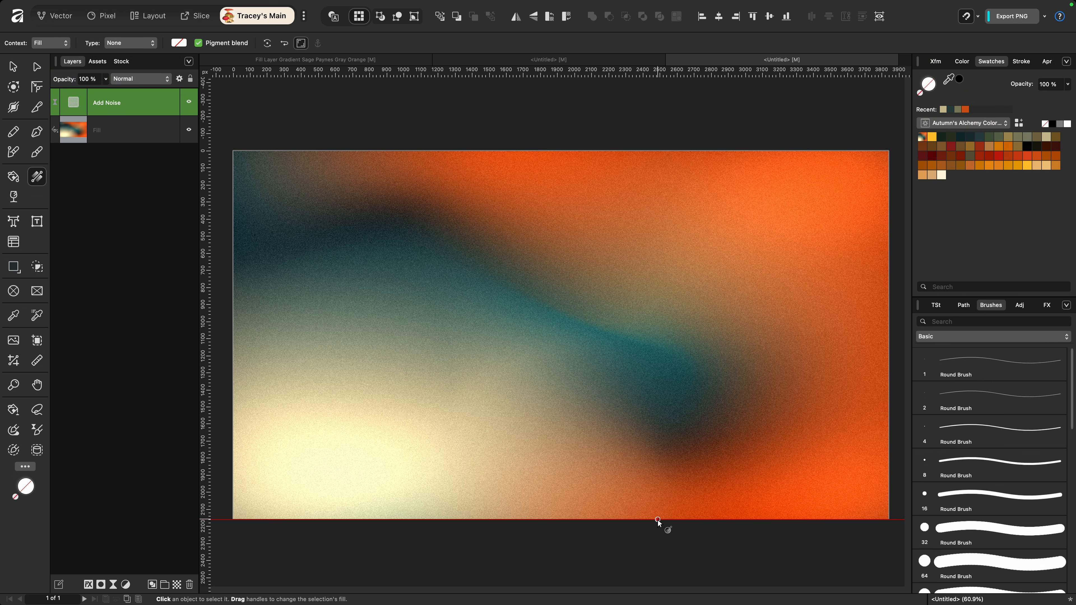